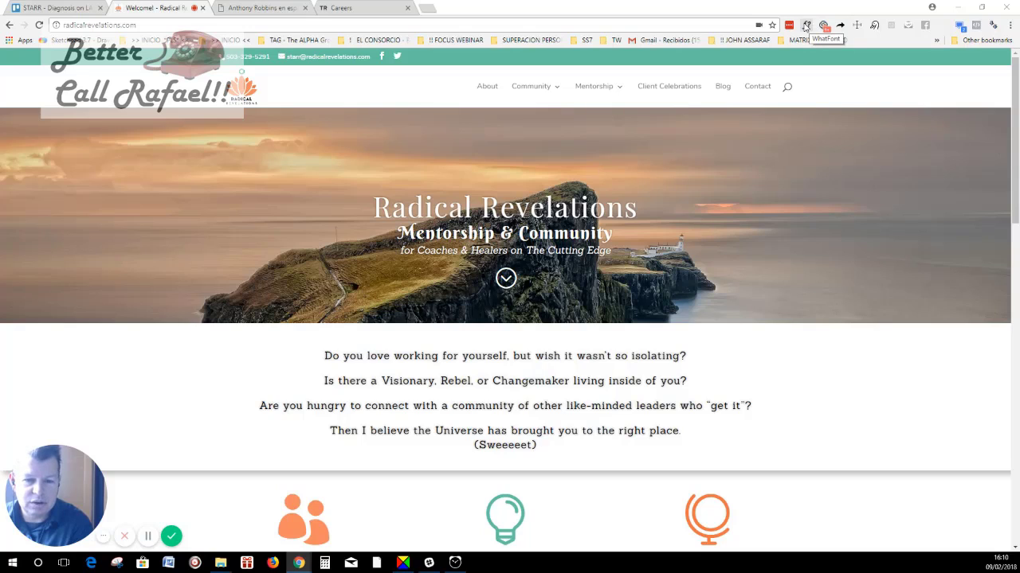
Open Chrome's Extensions page and scroll down to the enabled WhatFont entry
click(806, 27)
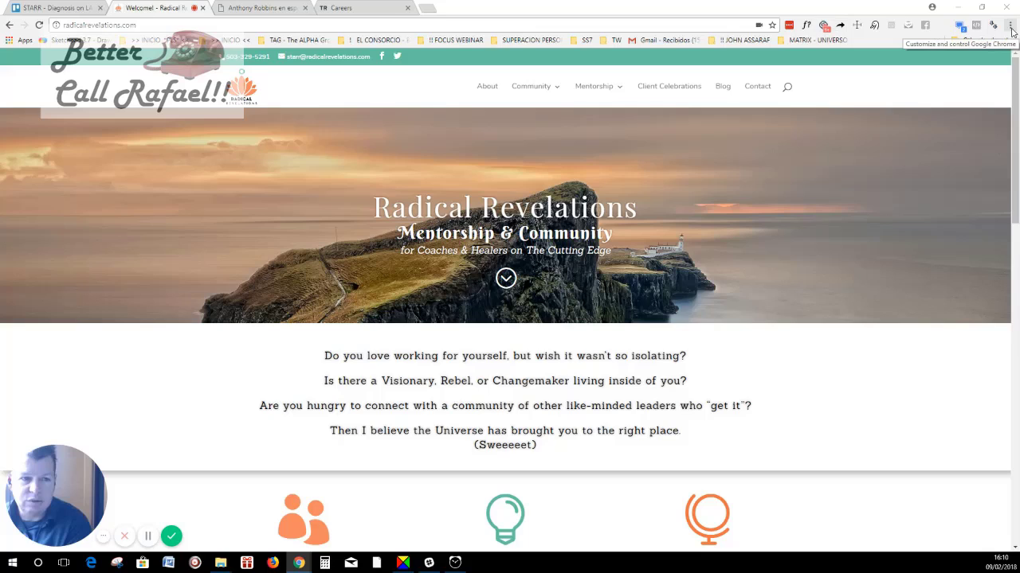
click(1010, 26)
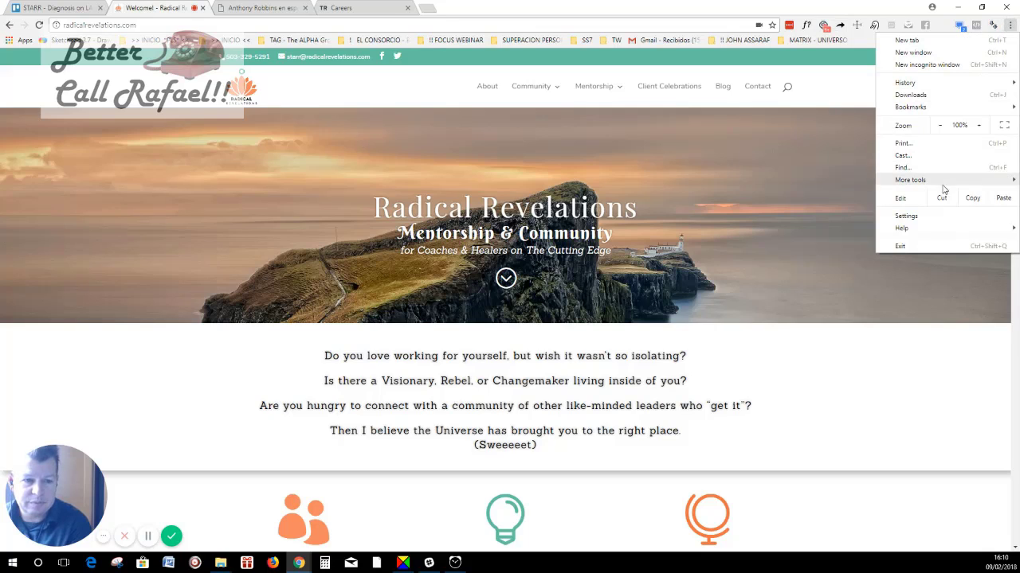
mouse_move(909, 180)
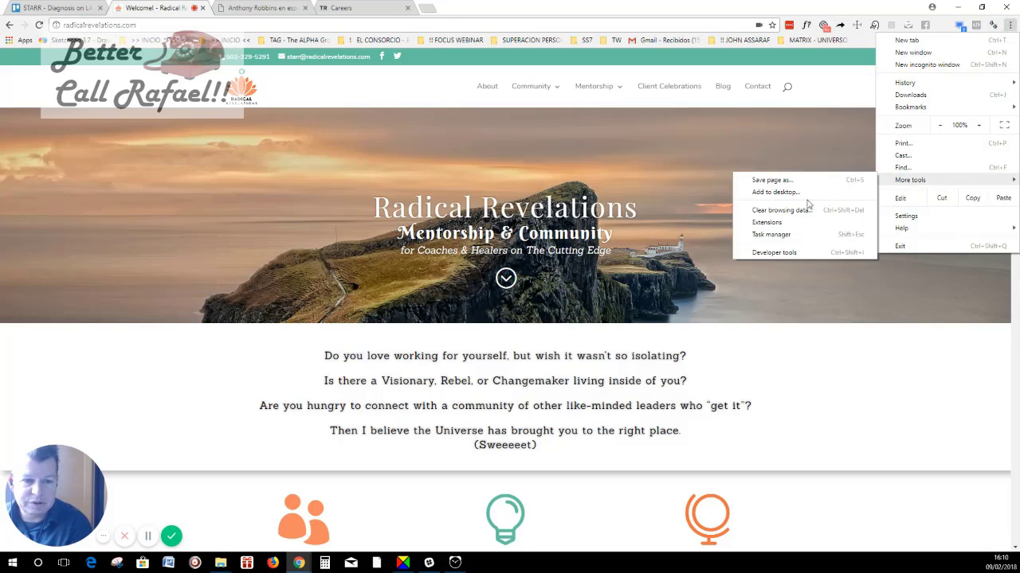
click(779, 227)
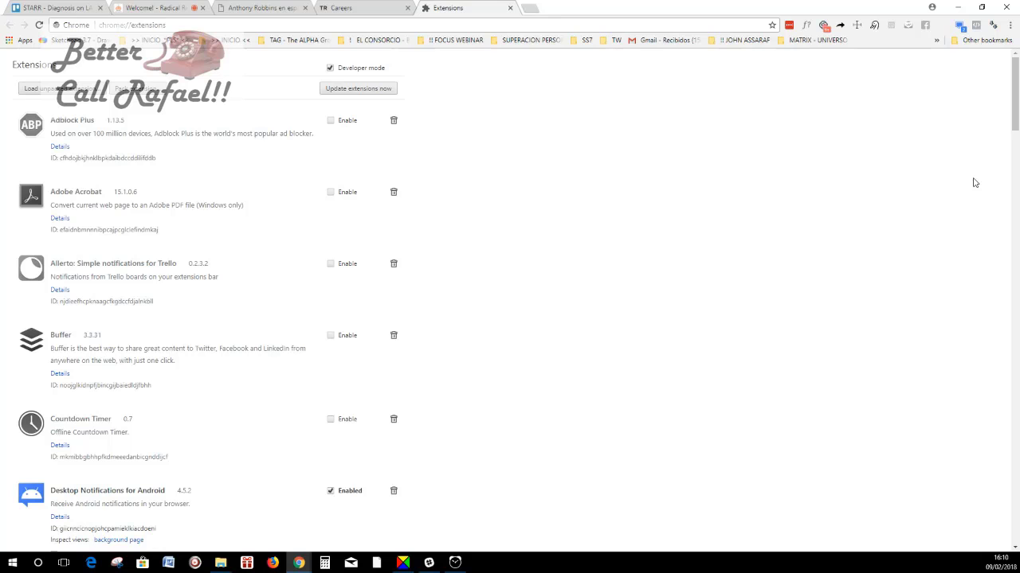
drag(1016, 101, 1017, 525)
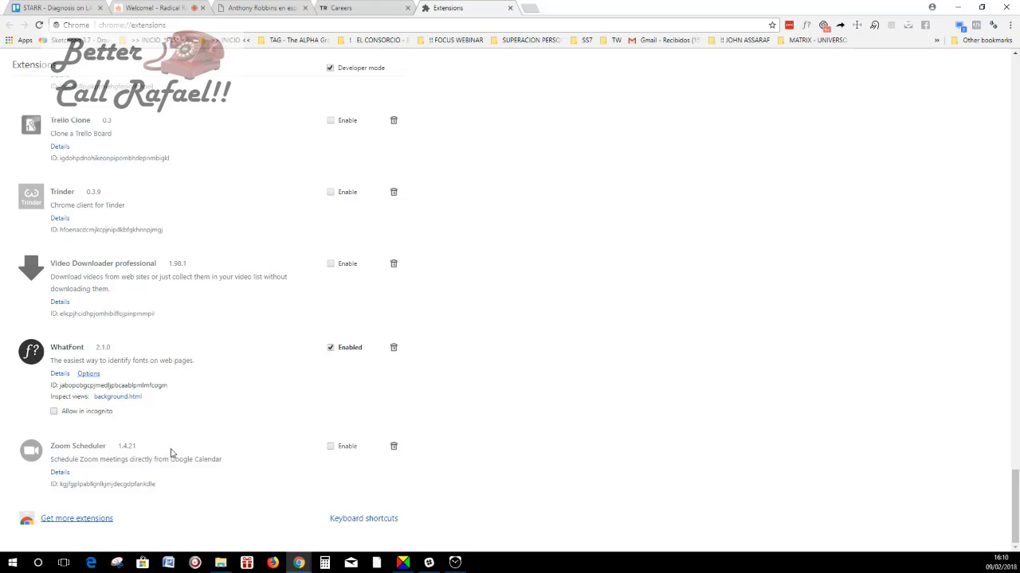
Search the Chrome Web Store for 'whatfont', view its listing, then close the store tab
click(89, 518)
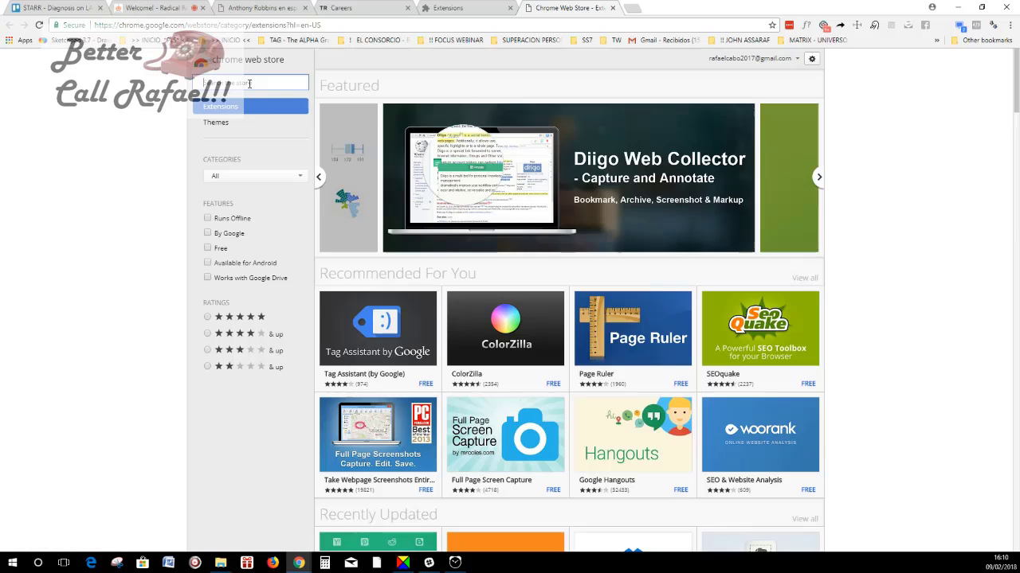
text(what)
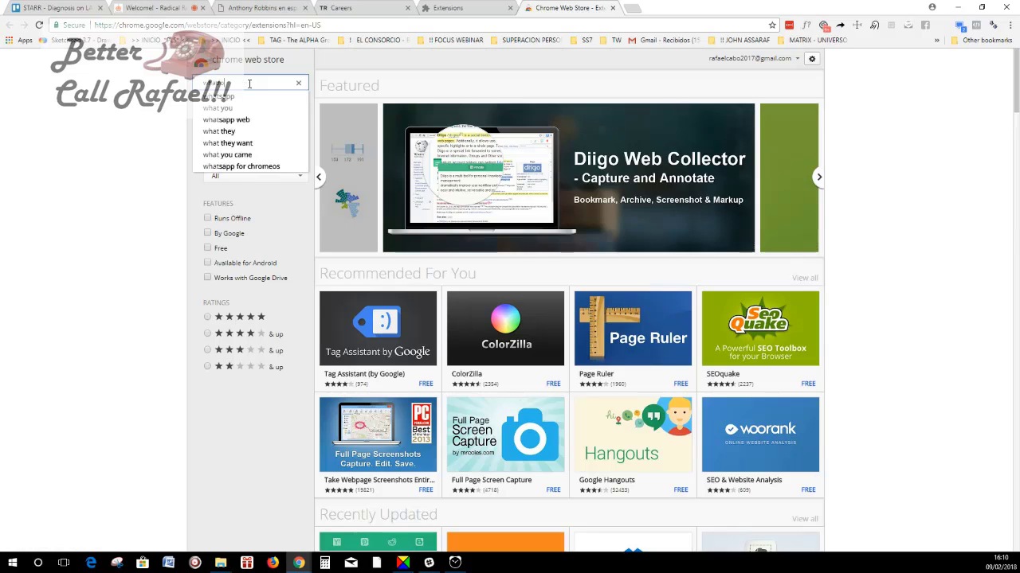
text(font)
key(Return)
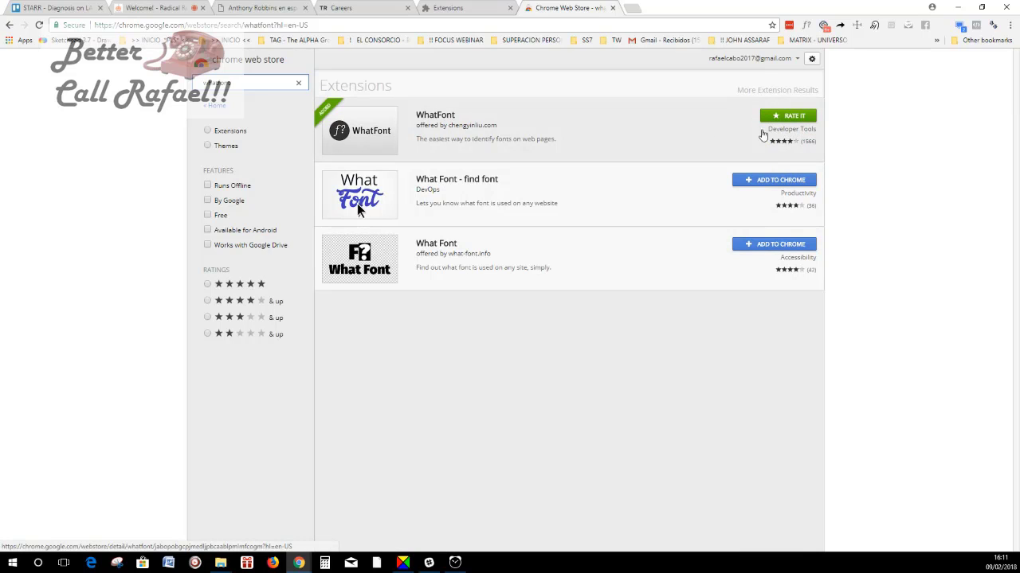
click(795, 145)
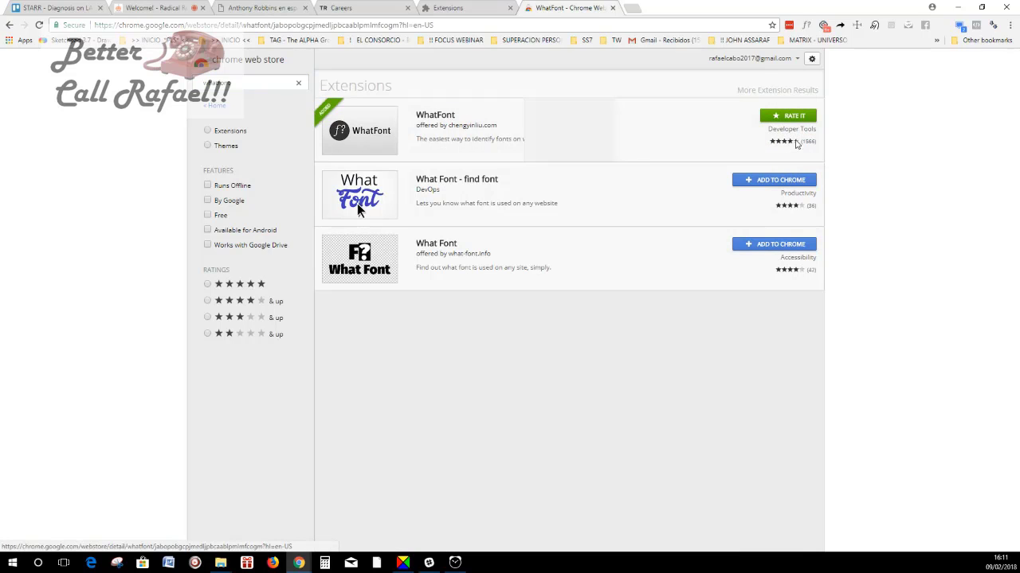
click(794, 144)
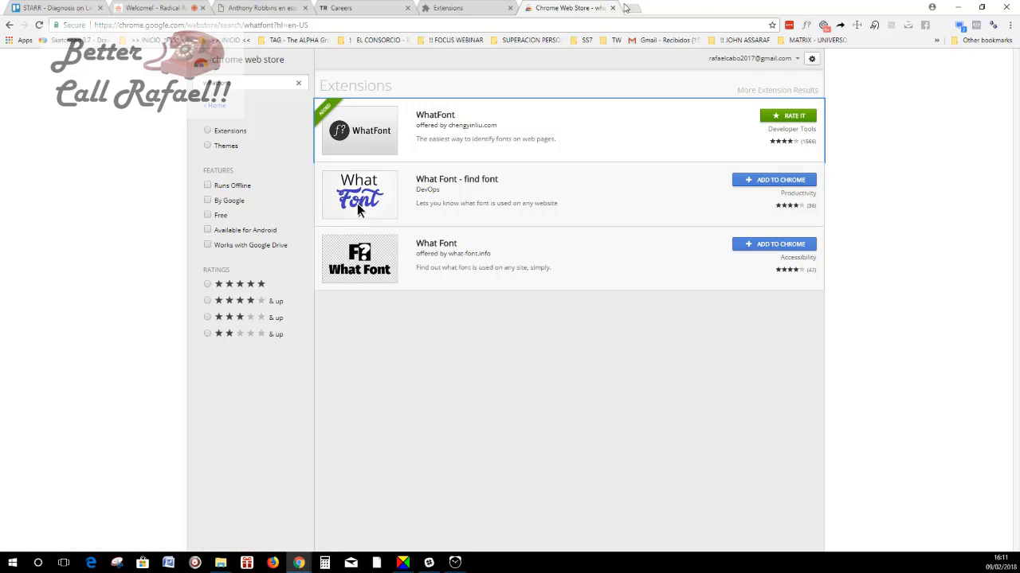
click(613, 8)
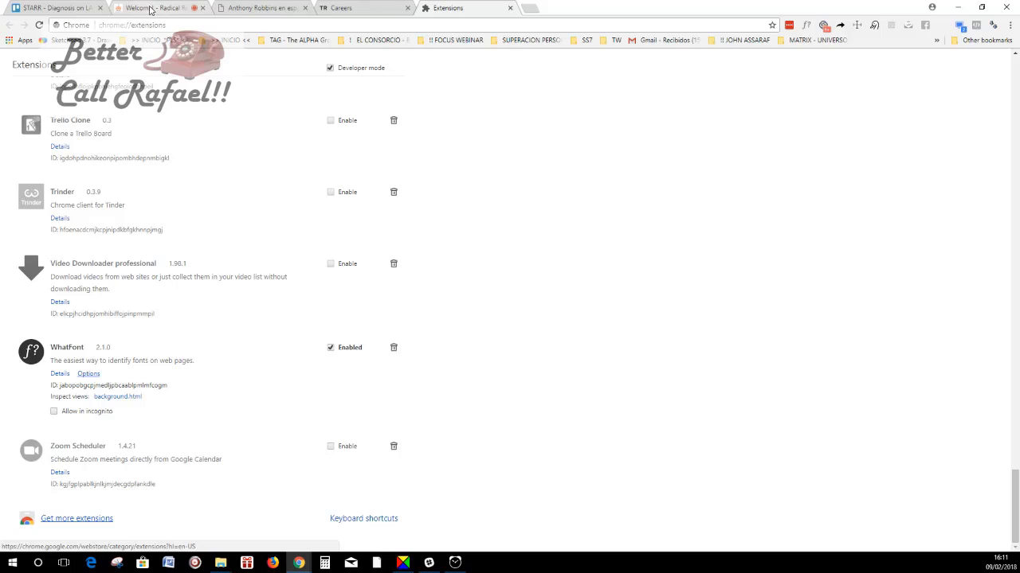
Activate WhatFont on the Radical Revelations homepage tab
click(145, 9)
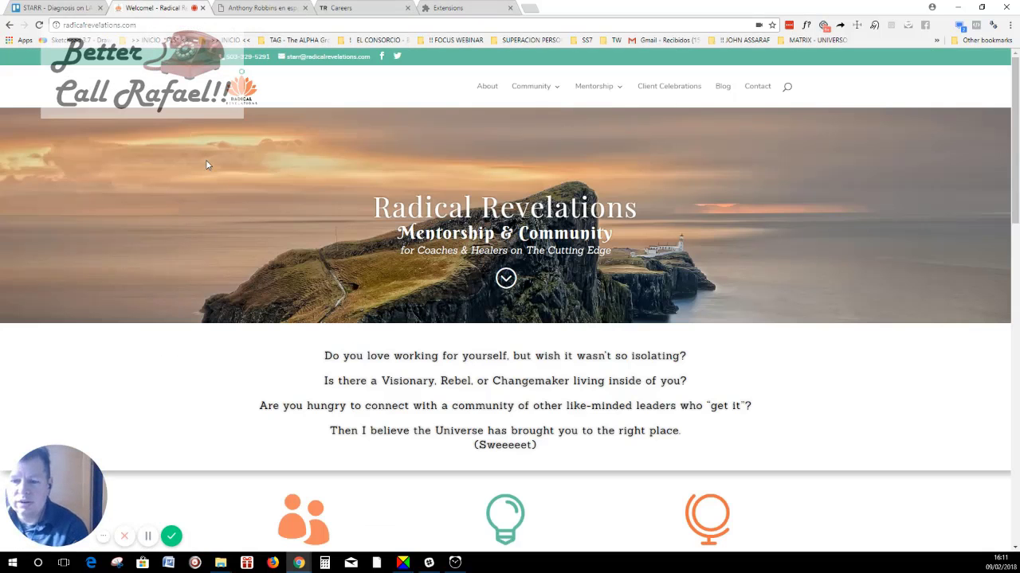
click(806, 28)
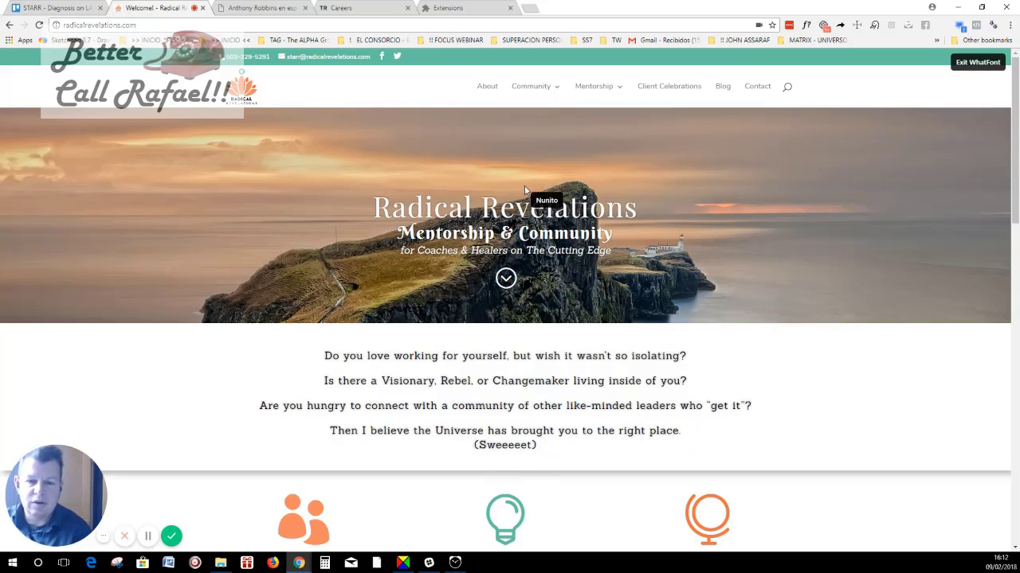
click(406, 211)
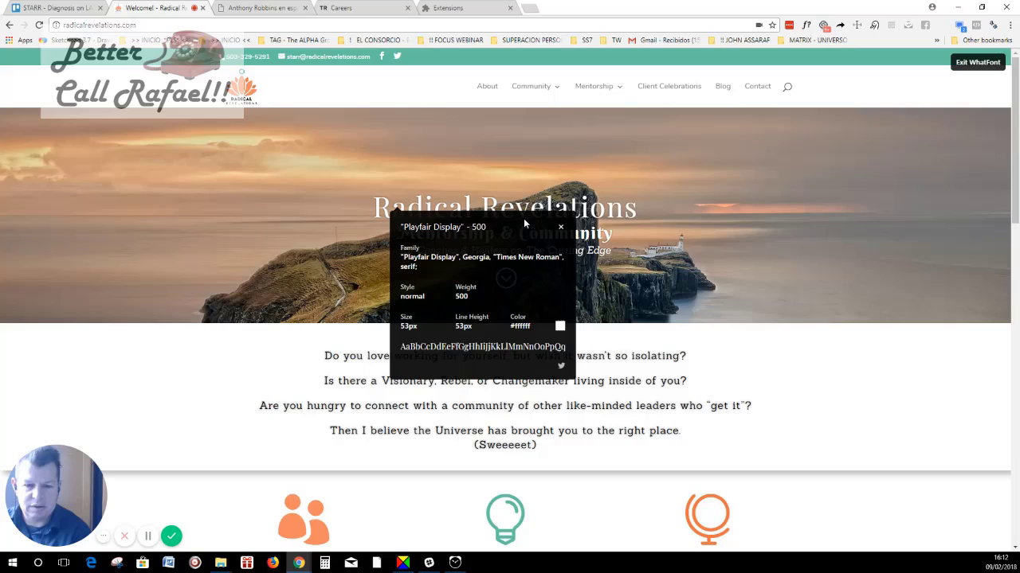
click(605, 236)
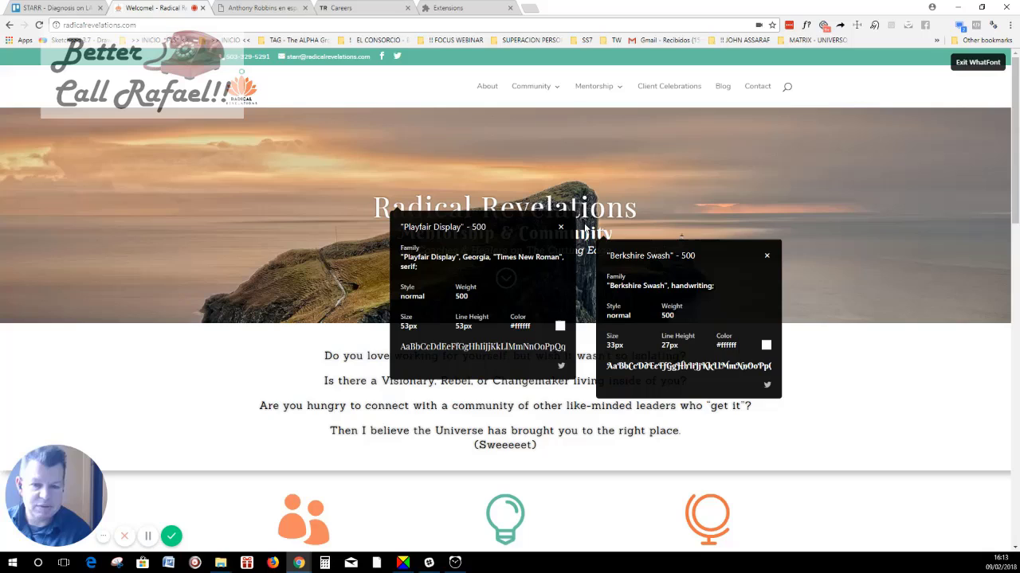
click(561, 231)
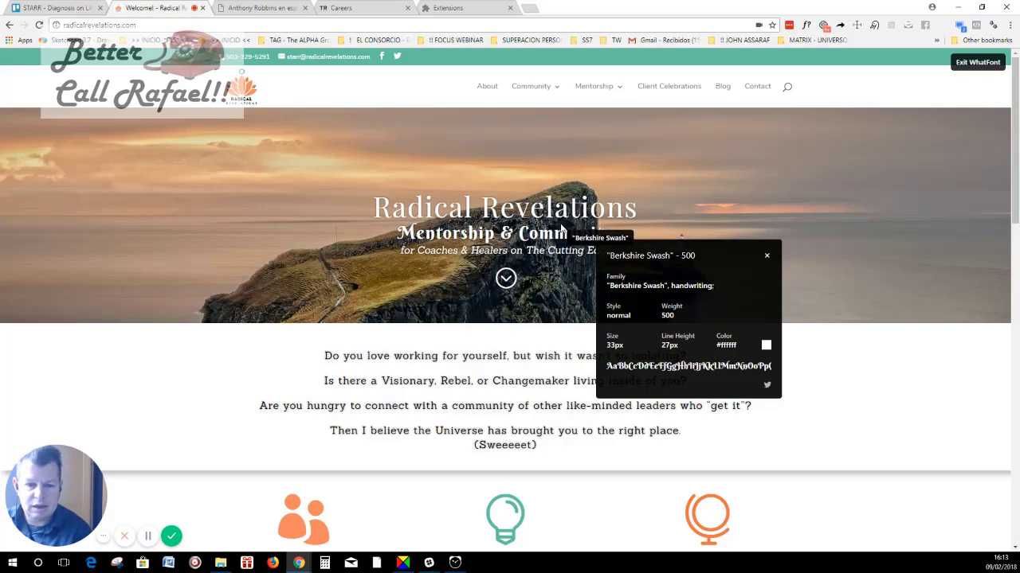
click(769, 259)
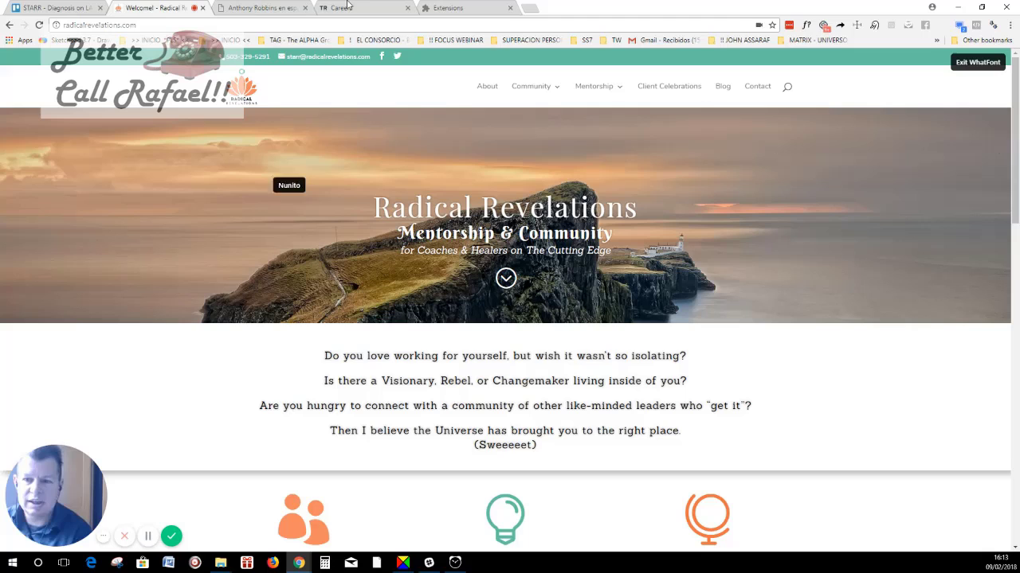
Switch to the tonyrobbins.com tab and scroll down to the article cards
click(269, 8)
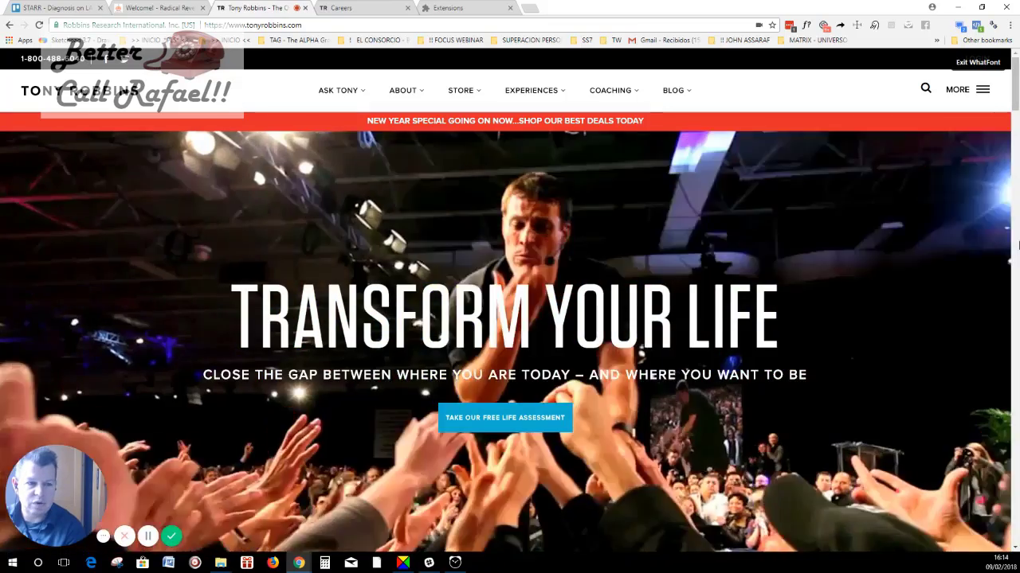
right_click(1017, 239)
drag(1014, 239, 1014, 329)
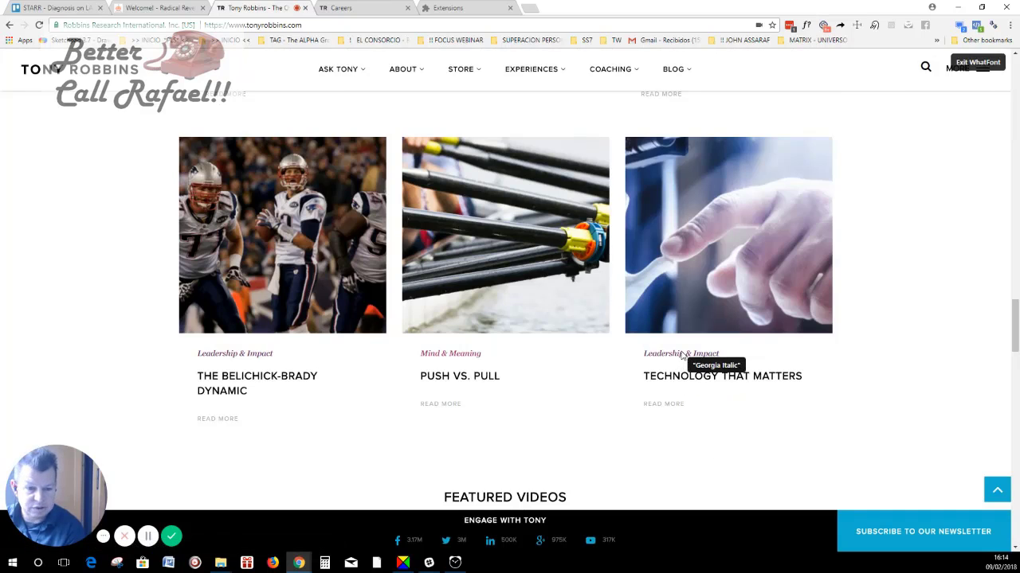
Inspect the Leadership & Impact label (proxima_nova_regular 700, 20px) and PUSH VS. PULL heading (Georgia Italic 400, 15px)
click(681, 355)
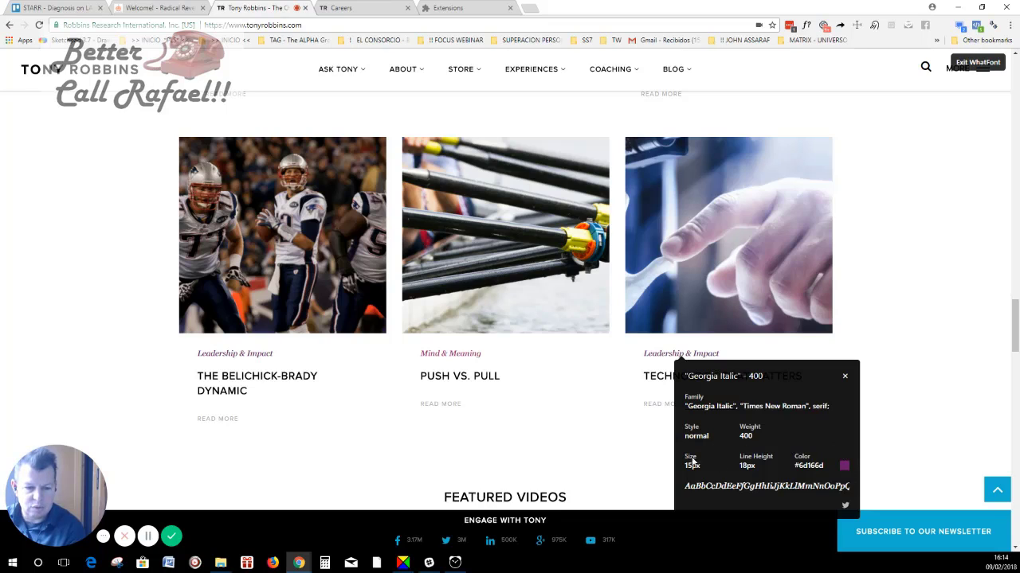
click(442, 380)
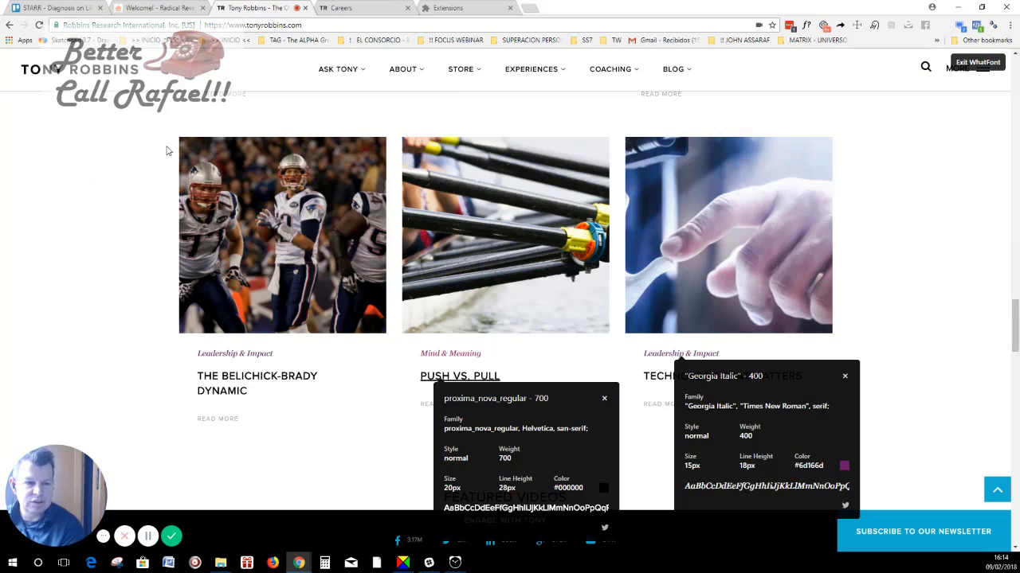
Exit WhatFont to clear its detail cards from the Tony Robbins page
click(978, 63)
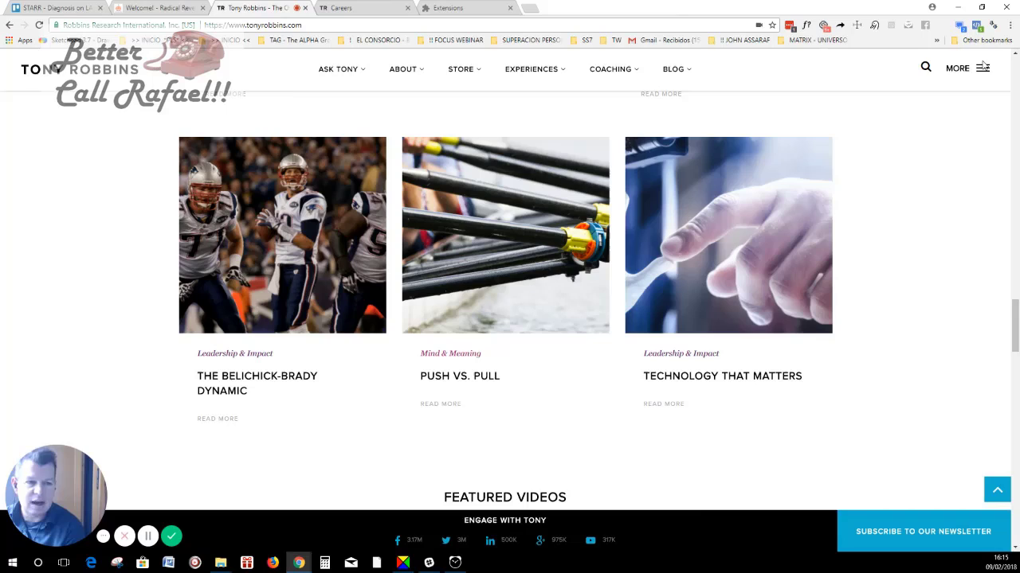